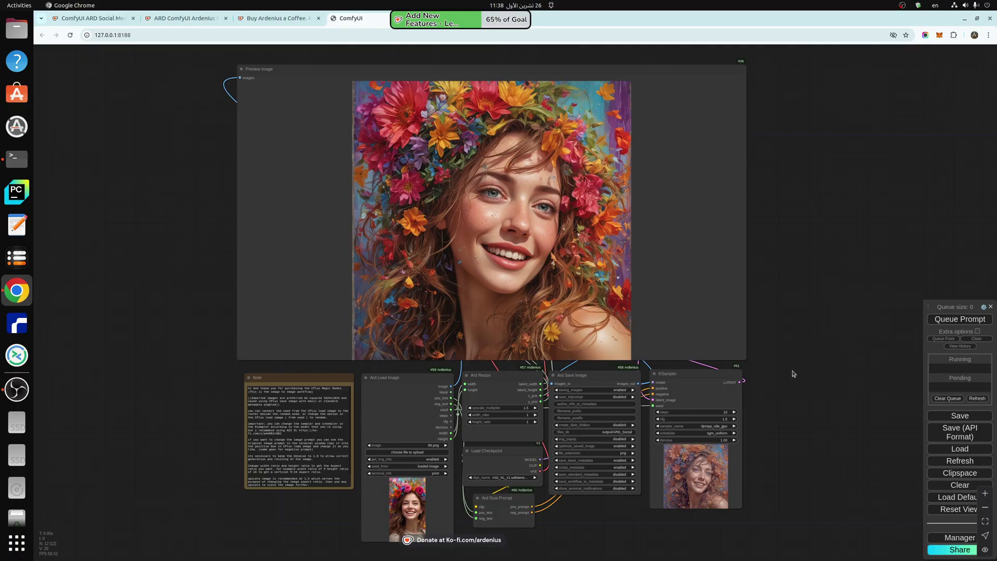
# Step: Nudge the workflow and Note node, then select the ARD ComfyUI Ardenius Nodes product title in Ko-fi
pyautogui.moveTo(790, 370); pyautogui.dragTo(801, 358)
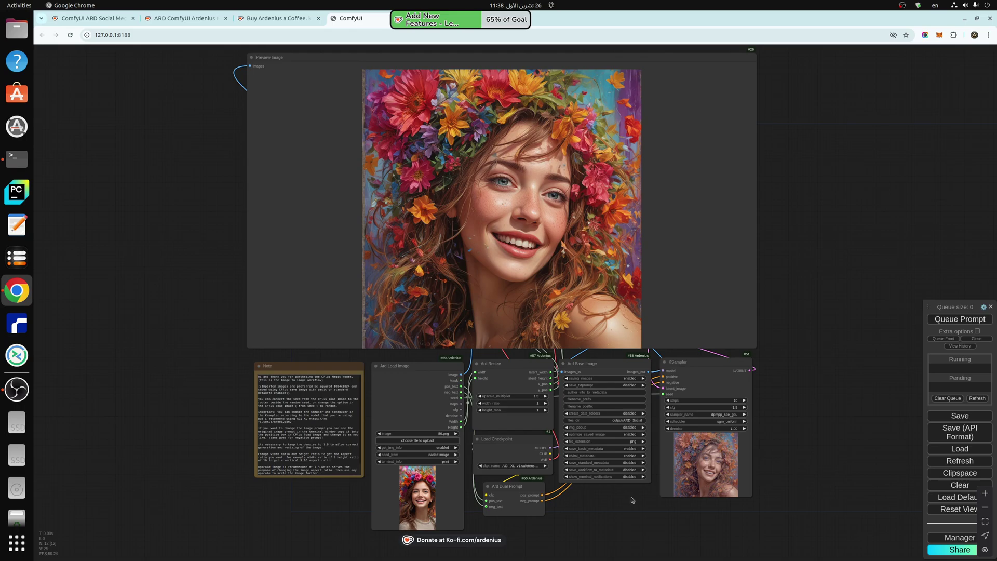
pyautogui.moveTo(313, 367); pyautogui.dragTo(309, 364)
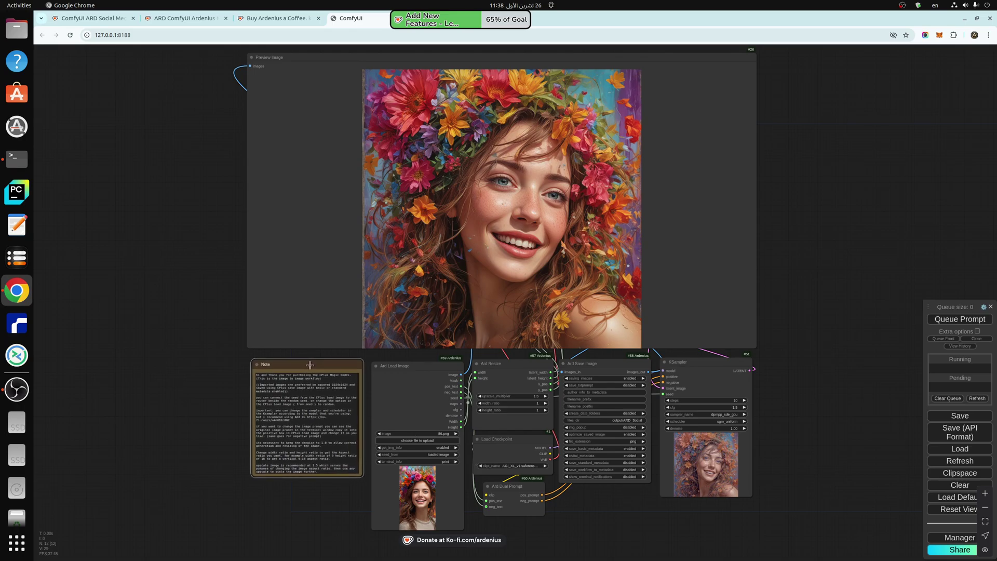
pyautogui.click(171, 20)
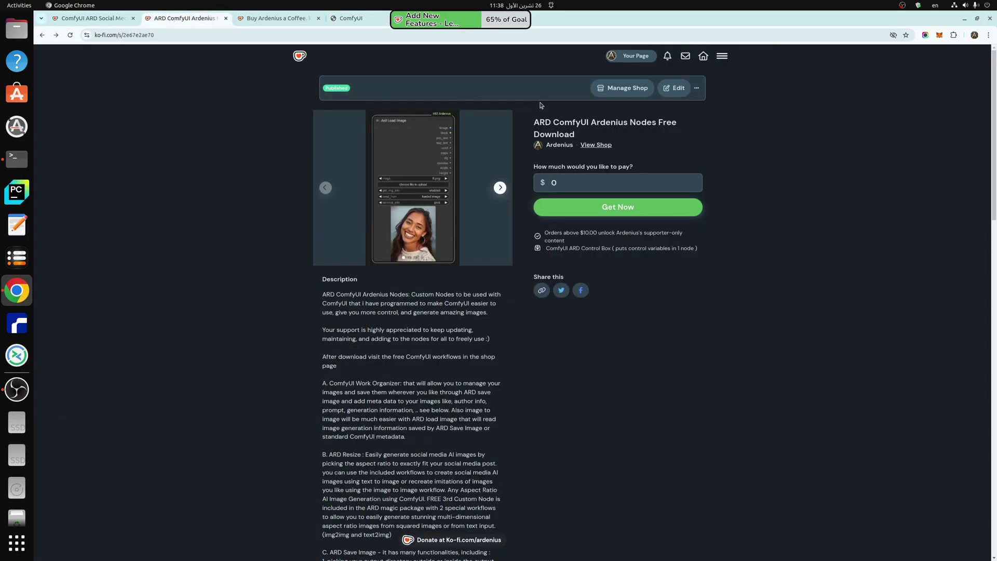
pyautogui.moveTo(535, 119); pyautogui.dragTo(607, 131)
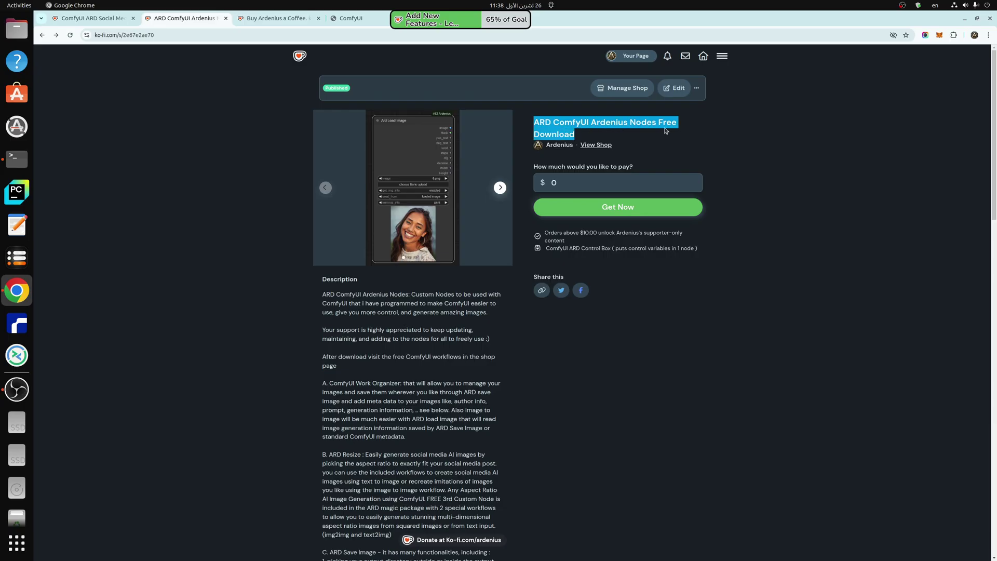
# Step: Check the Social Media Image Generator title, then return to the Ardenius Nodes page and profile
pyautogui.click(94, 18)
pyautogui.moveTo(533, 123); pyautogui.dragTo(673, 136)
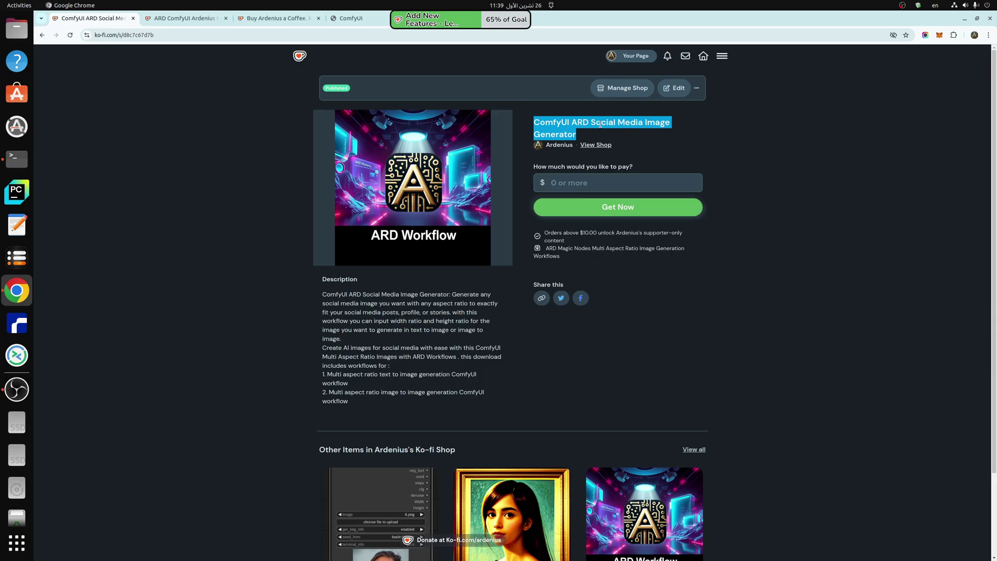
pyautogui.click(556, 126)
pyautogui.click(187, 18)
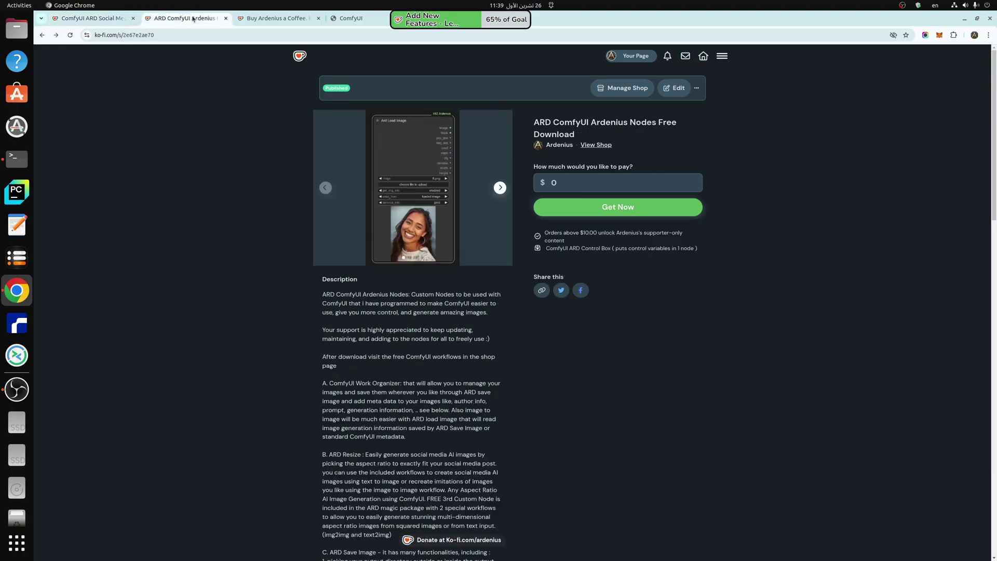
pyautogui.click(263, 18)
# Step: Return to the ComfyUI workflow and centre its lower nodes
pyautogui.click(350, 18)
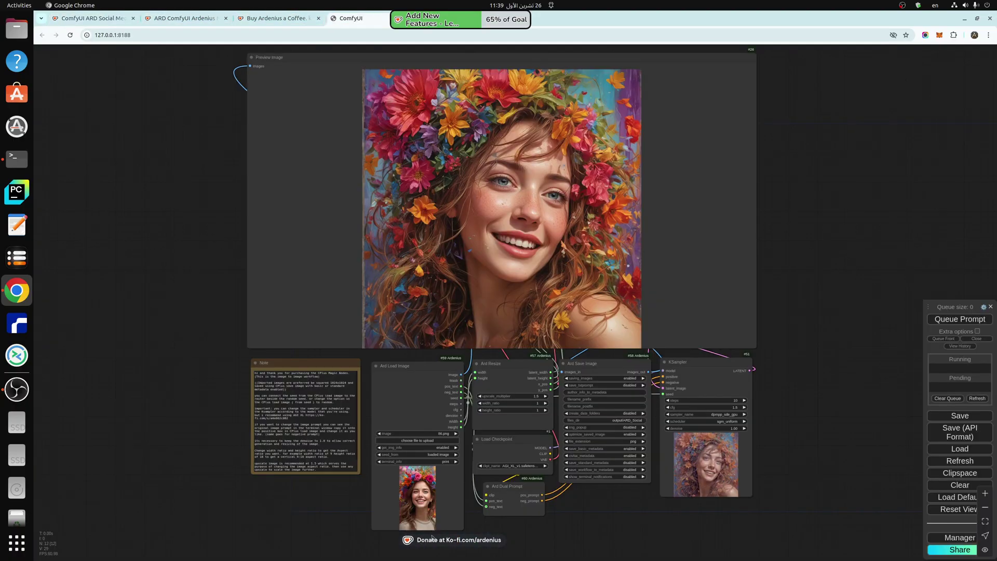
pyautogui.scroll(7, 432, 537)
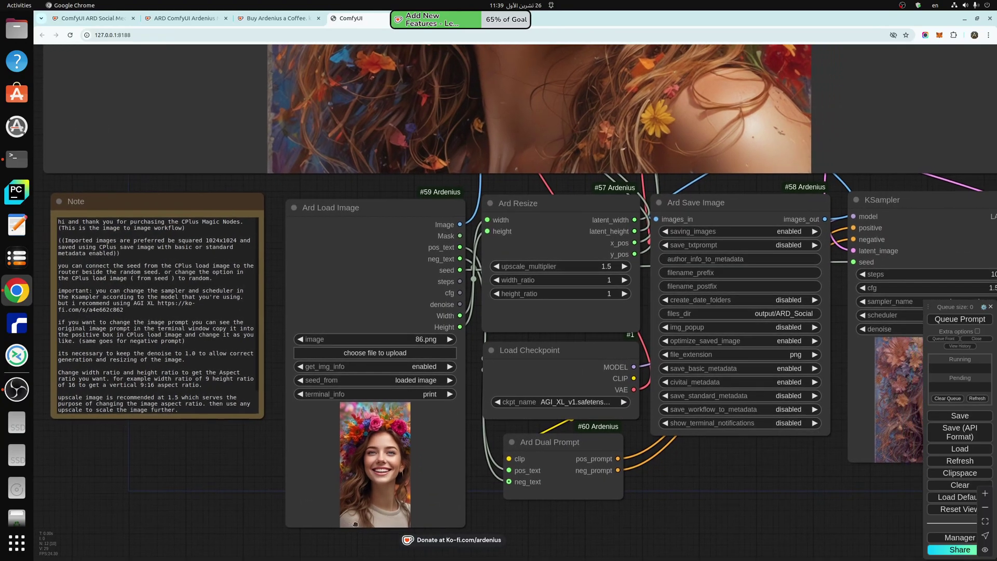
pyautogui.moveTo(355, 524); pyautogui.dragTo(297, 515)
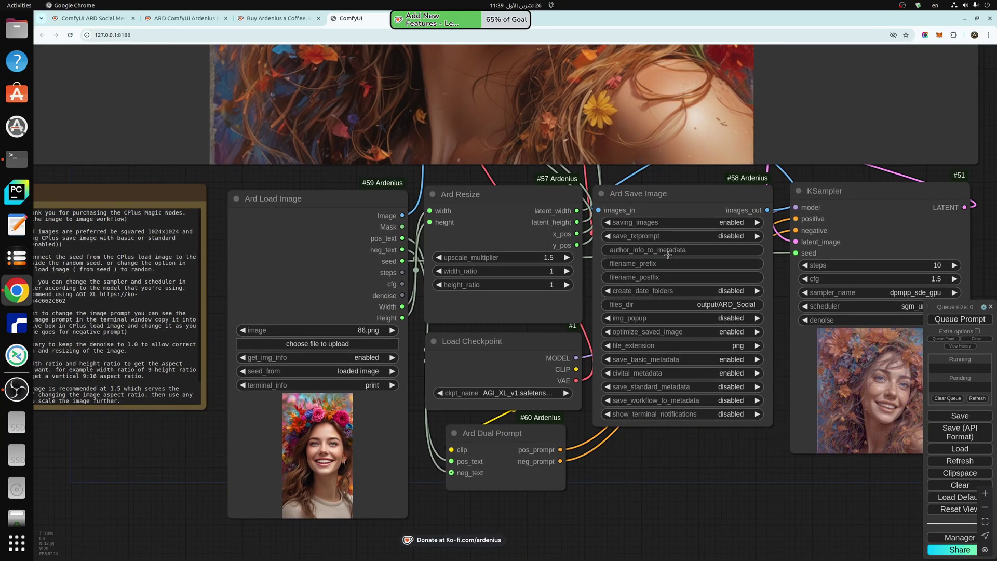
# Step: Add a standard Save Image node from a 'save' search, then delete it again
pyautogui.doubleClick(636, 484)
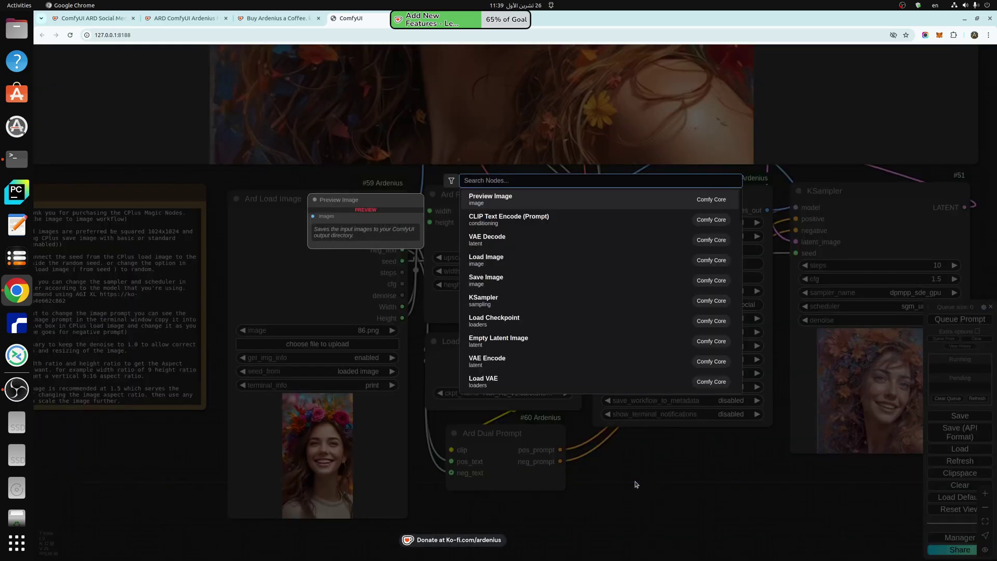
pyautogui.write('save')
pyautogui.press('Return')
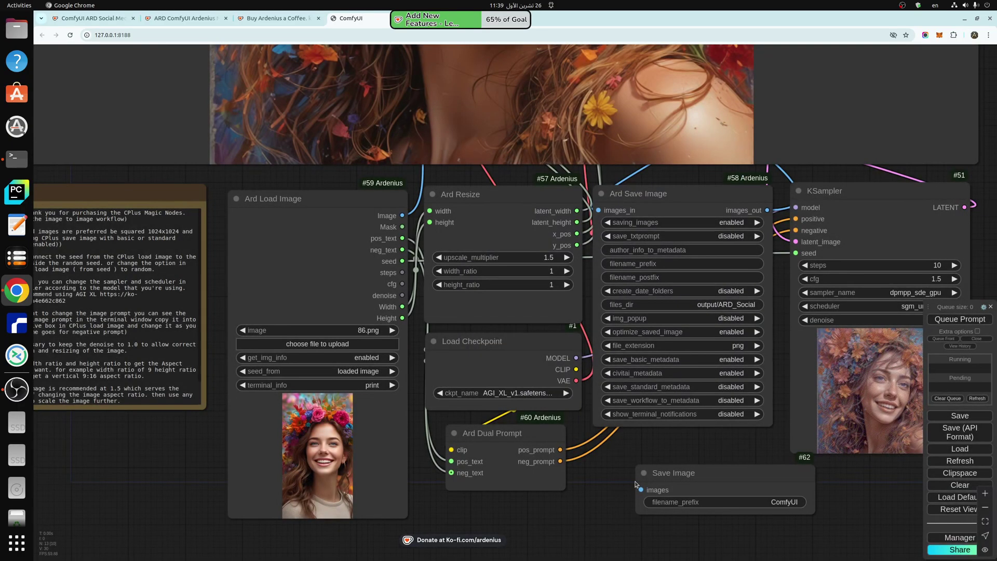
pyautogui.moveTo(747, 494); pyautogui.dragTo(709, 485)
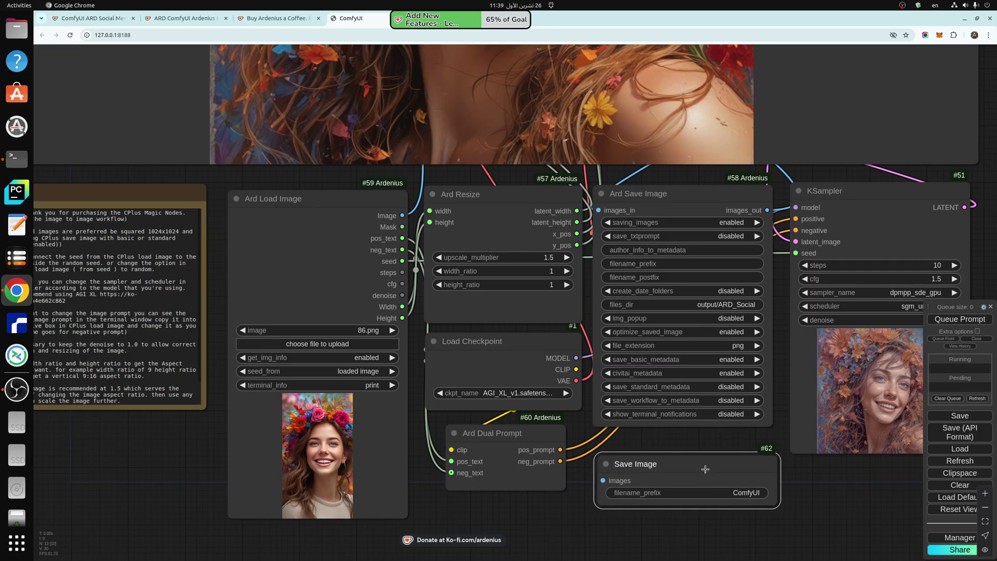
pyautogui.click(654, 205)
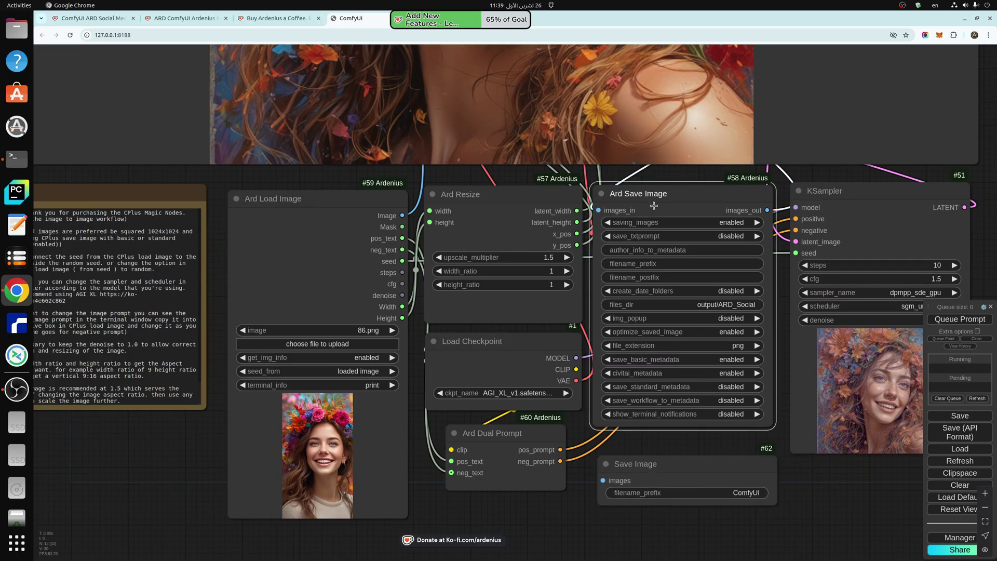
pyautogui.click(647, 473)
pyautogui.press('Delete')
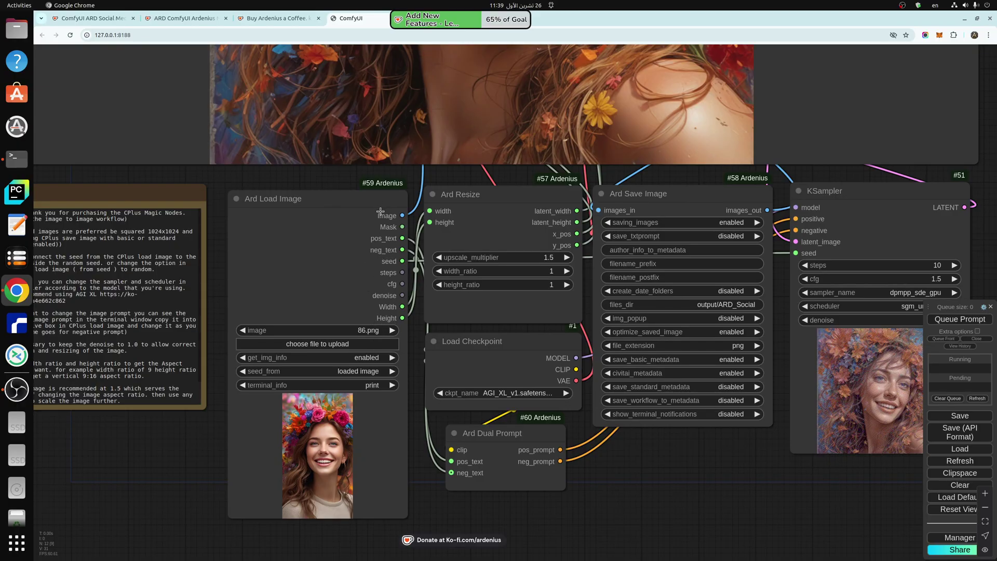
pyautogui.click(348, 372)
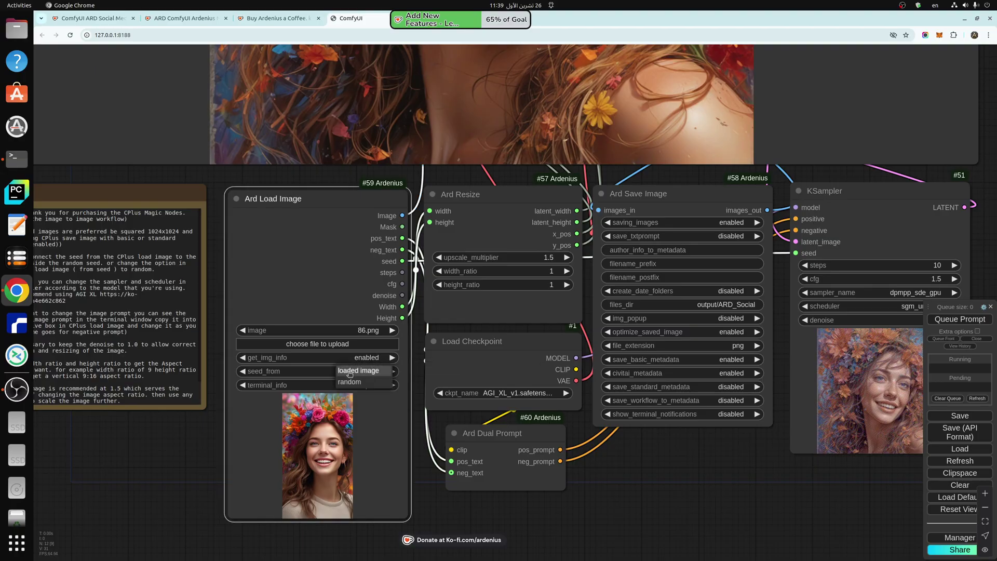
pyautogui.click(349, 372)
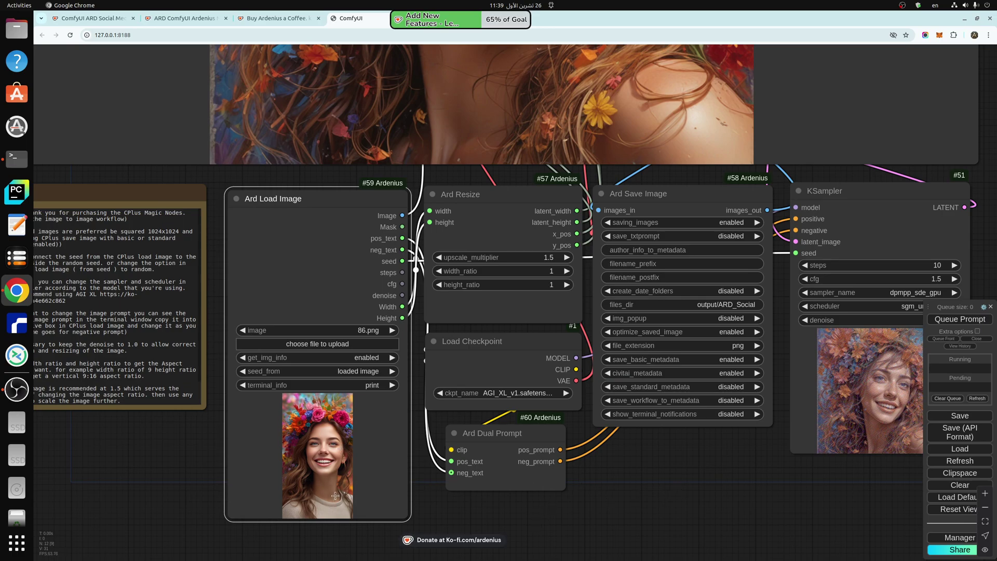
pyautogui.scroll(2, 327, 522)
pyautogui.scroll(2, 327, 522)
pyautogui.scroll(3, 301, 451)
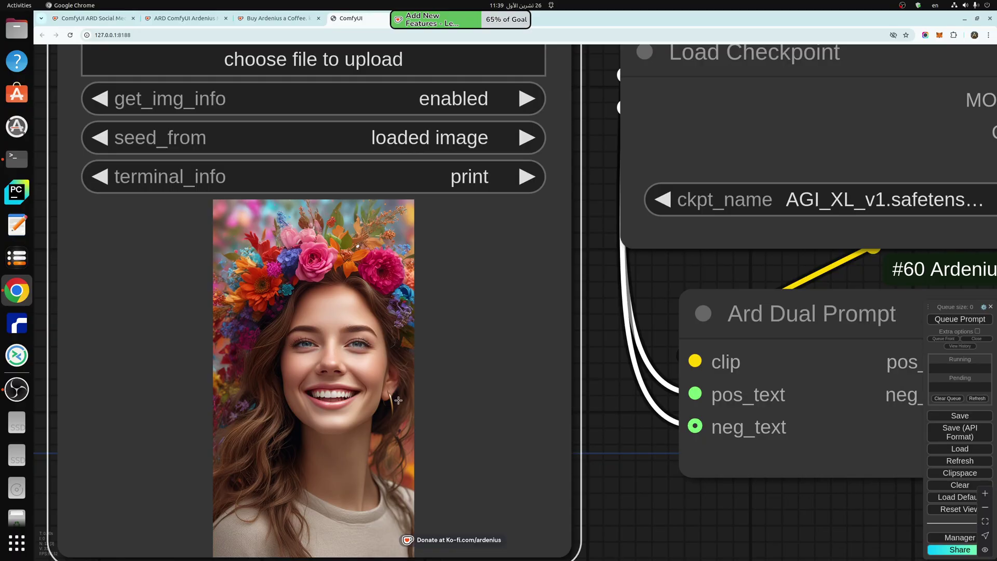
pyautogui.scroll(-8, 342, 396)
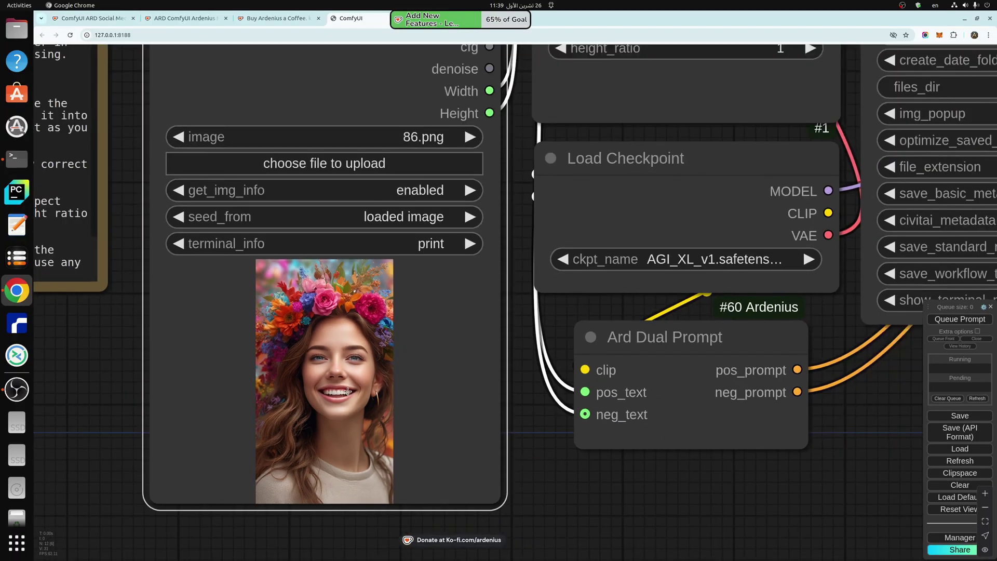
pyautogui.scroll(-3, 343, 396)
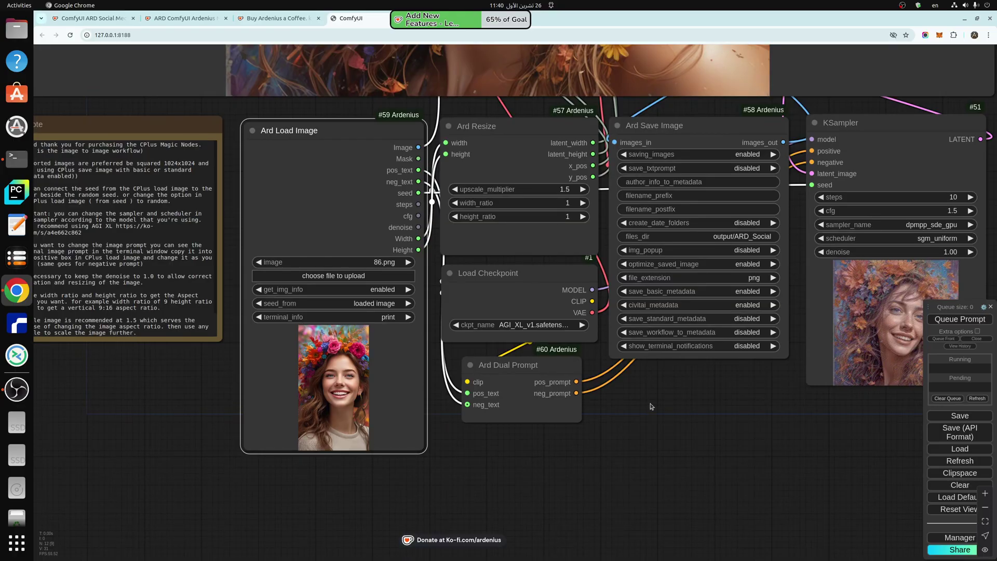
pyautogui.moveTo(644, 410); pyautogui.dragTo(563, 516)
pyautogui.scroll(-3, 564, 517)
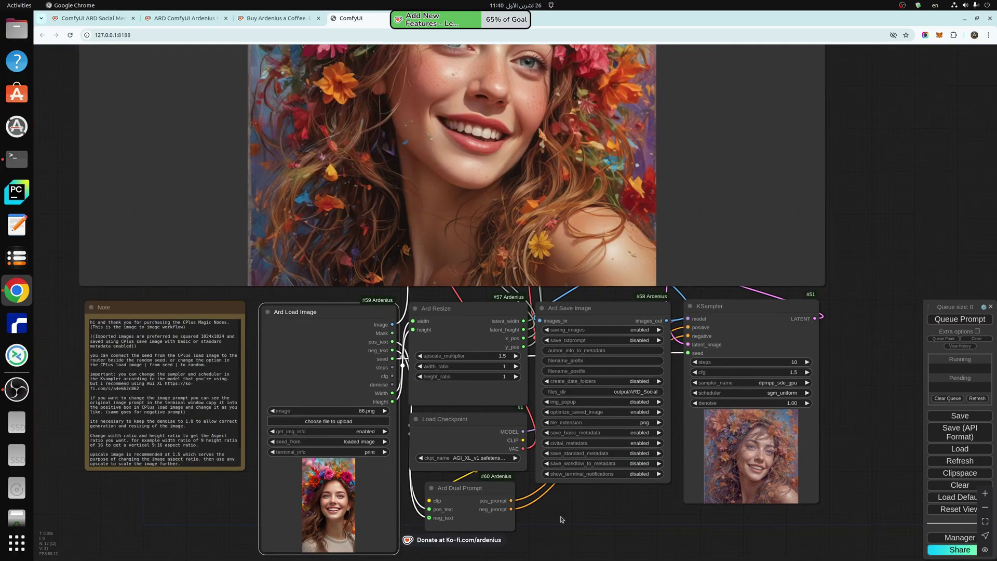
pyautogui.scroll(-2, 562, 519)
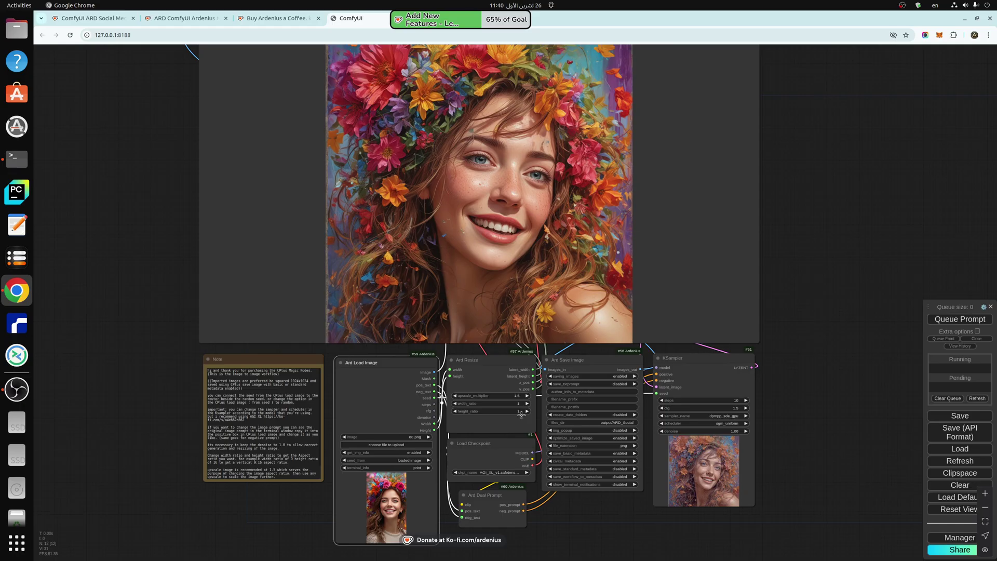
# Step: Enter width_ratio 4 and height_ratio 3 in the Ard Resize node
pyautogui.scroll(6, 514, 406)
pyautogui.click(514, 395)
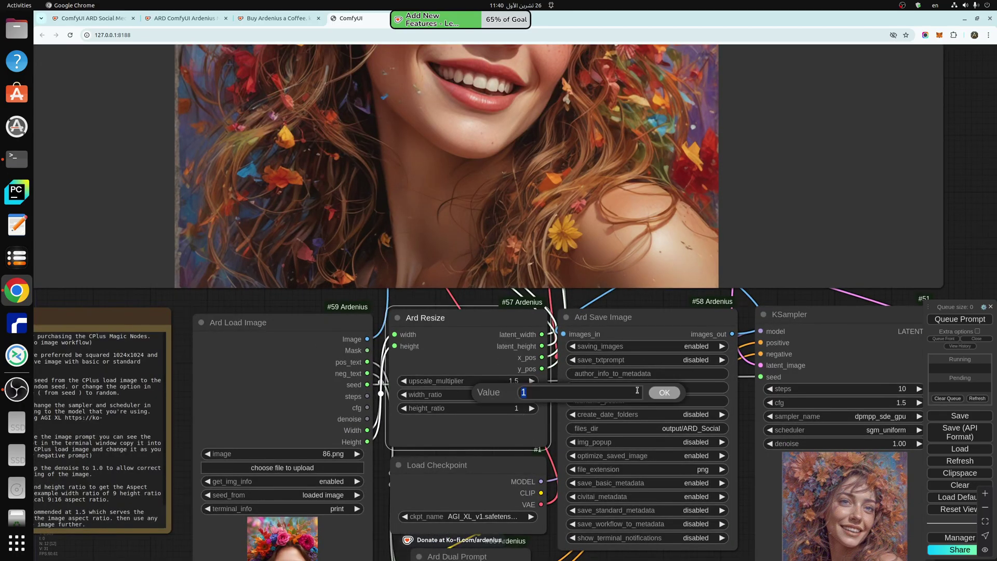
pyautogui.click(516, 408)
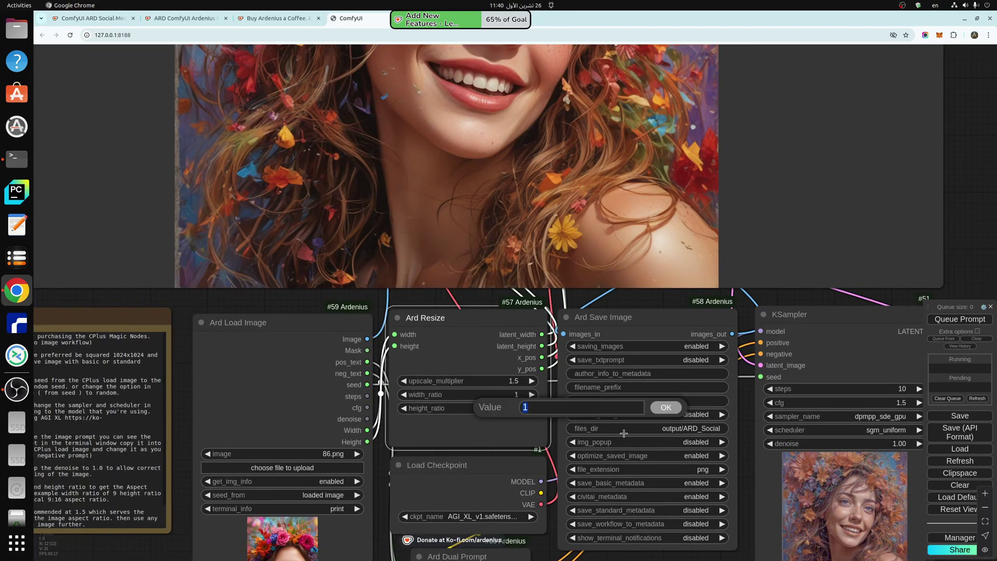
pyautogui.click(666, 408)
pyautogui.click(515, 395)
pyautogui.write('4')
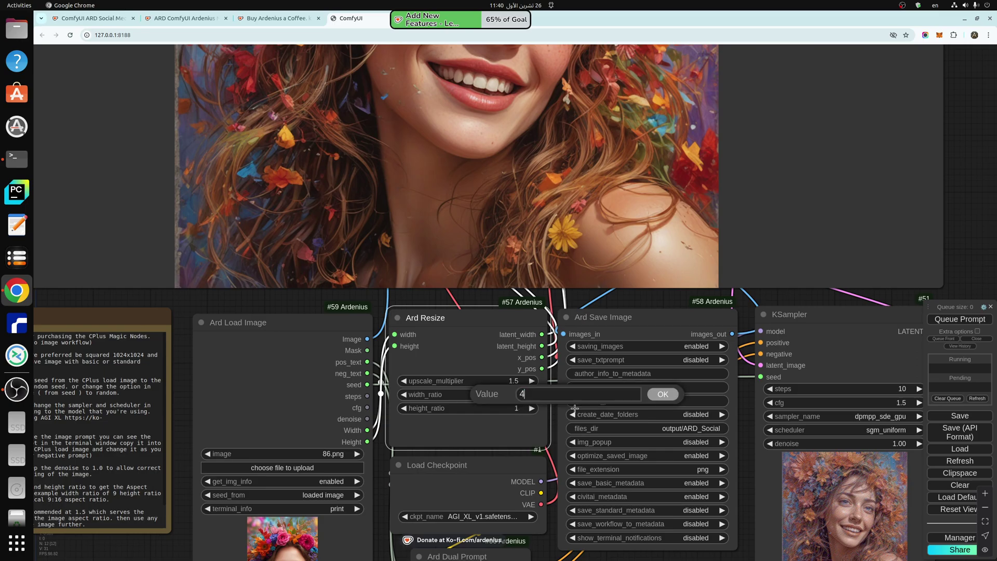
pyautogui.click(653, 395)
pyautogui.click(512, 408)
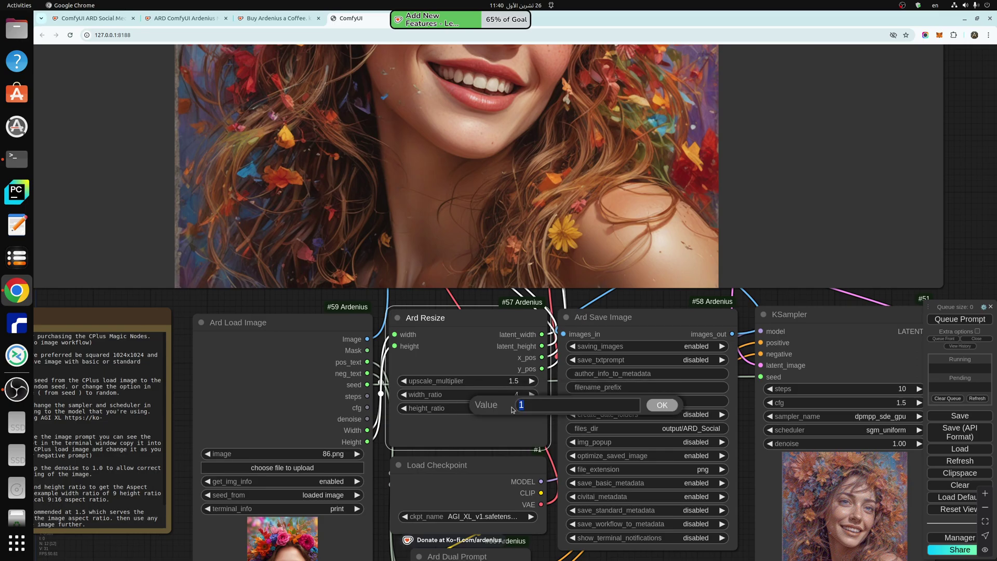
pyautogui.write('3')
pyautogui.click(662, 405)
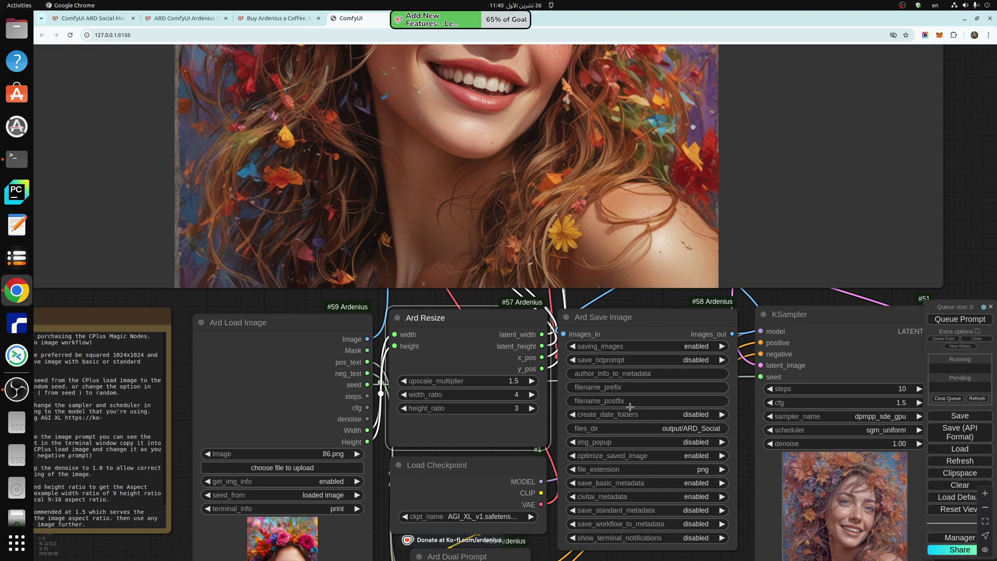
pyautogui.scroll(-3, 630, 406)
pyautogui.moveTo(669, 534)
pyautogui.mouseDown()
pyautogui.moveTo(593, 462)
pyautogui.moveTo(685, 520)
pyautogui.moveTo(653, 522)
pyautogui.mouseUp()
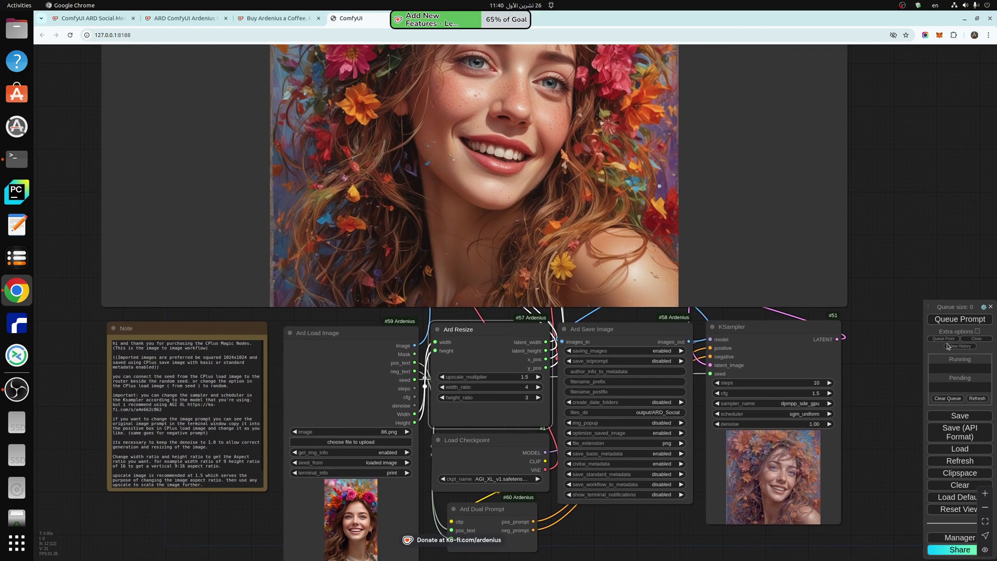
# Step: Queue the prompt and move the Preview Image node aside to inspect the Latent Composite node
pyautogui.click(959, 321)
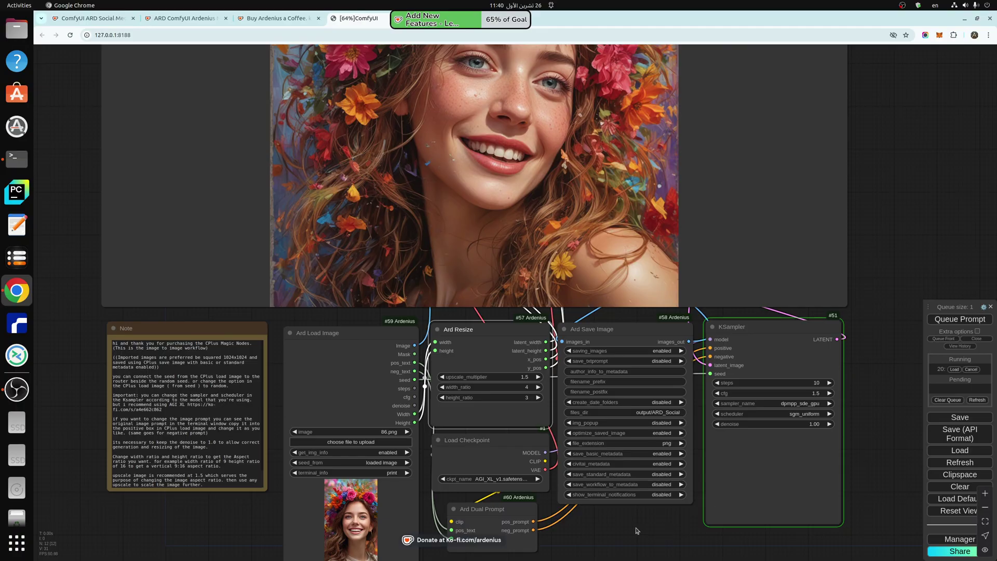
pyautogui.scroll(-1, 634, 540)
pyautogui.scroll(-2, 634, 539)
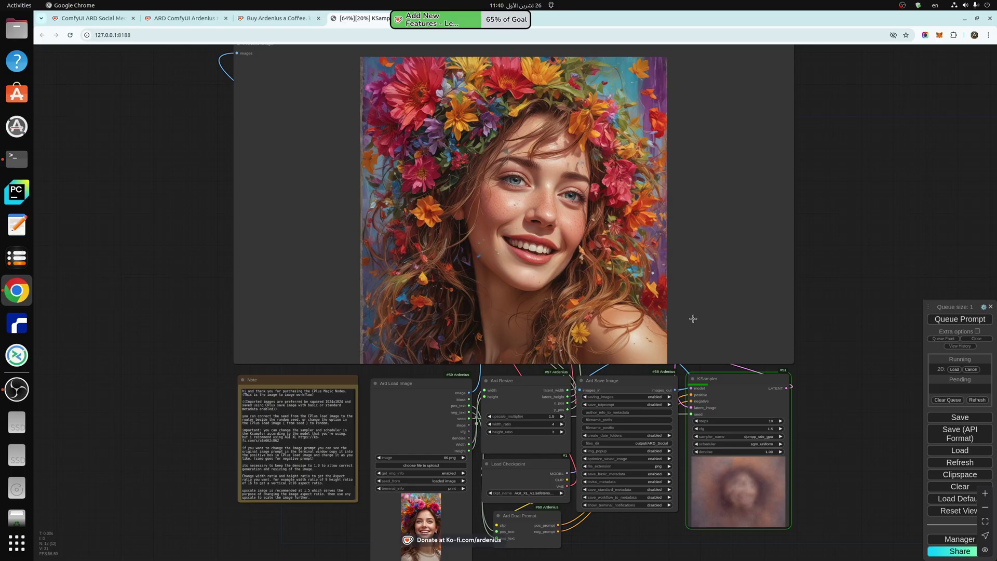
pyautogui.moveTo(691, 314); pyautogui.dragTo(668, 113)
pyautogui.click(614, 225)
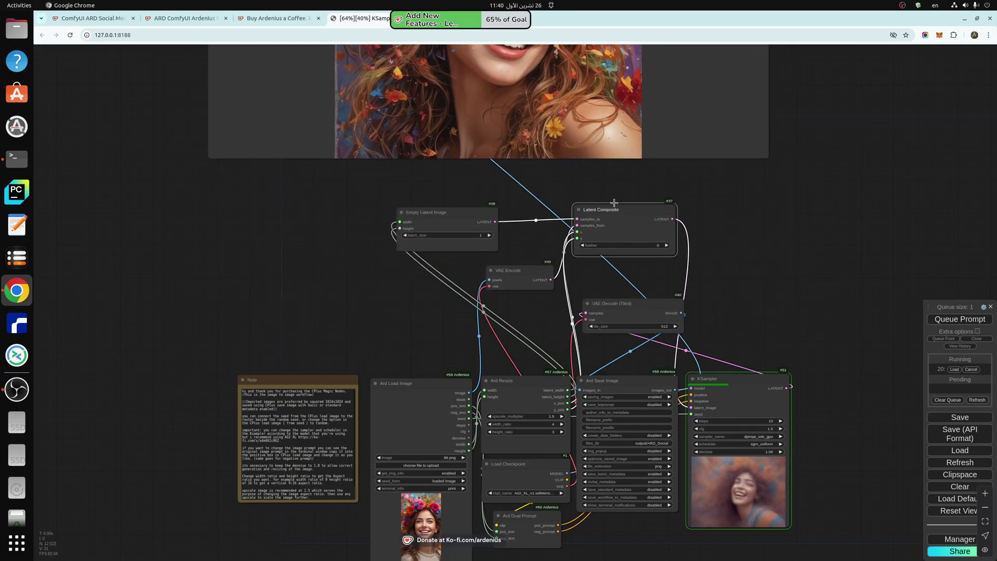
pyautogui.click(686, 117)
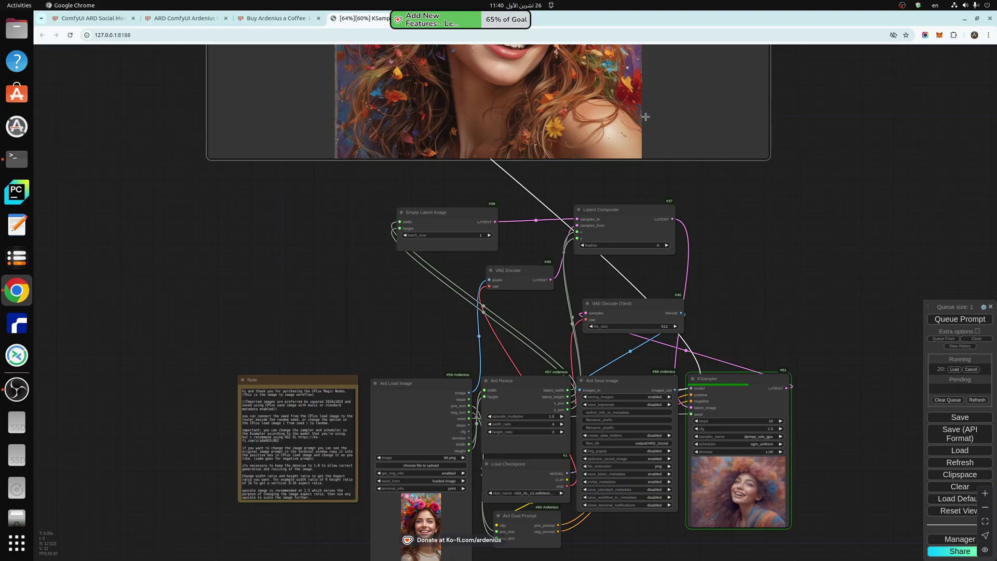
pyautogui.moveTo(671, 128); pyautogui.dragTo(695, 305)
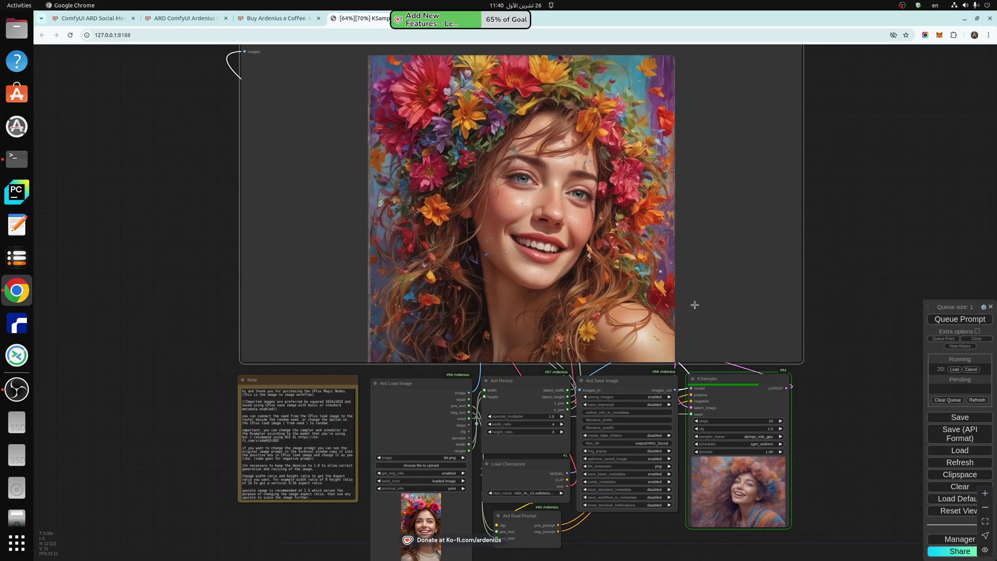
# Step: Follow the run until the 4:3 laughing flower-crowned woman portrait appears
pyautogui.scroll(7, 507, 474)
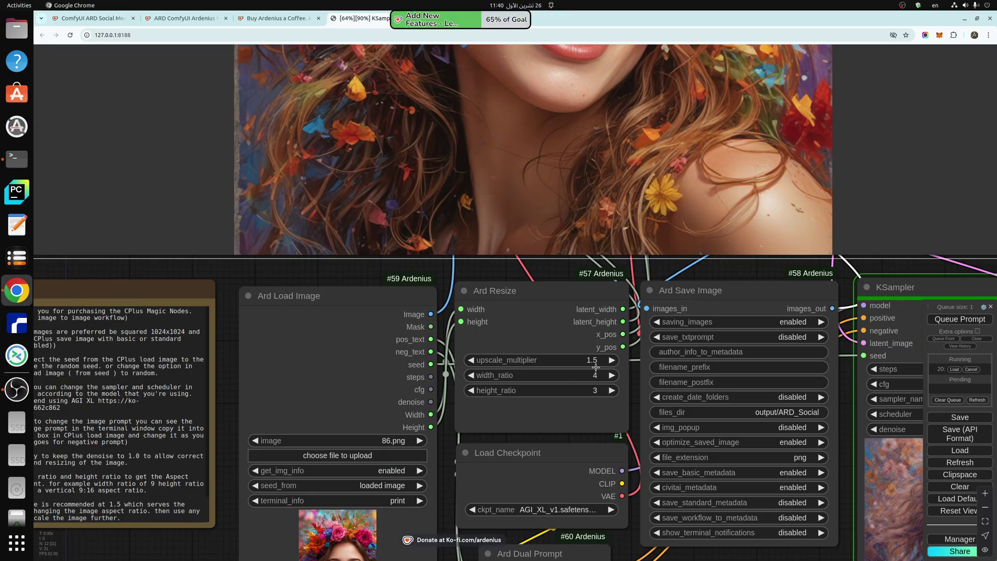
pyautogui.scroll(-5, 535, 408)
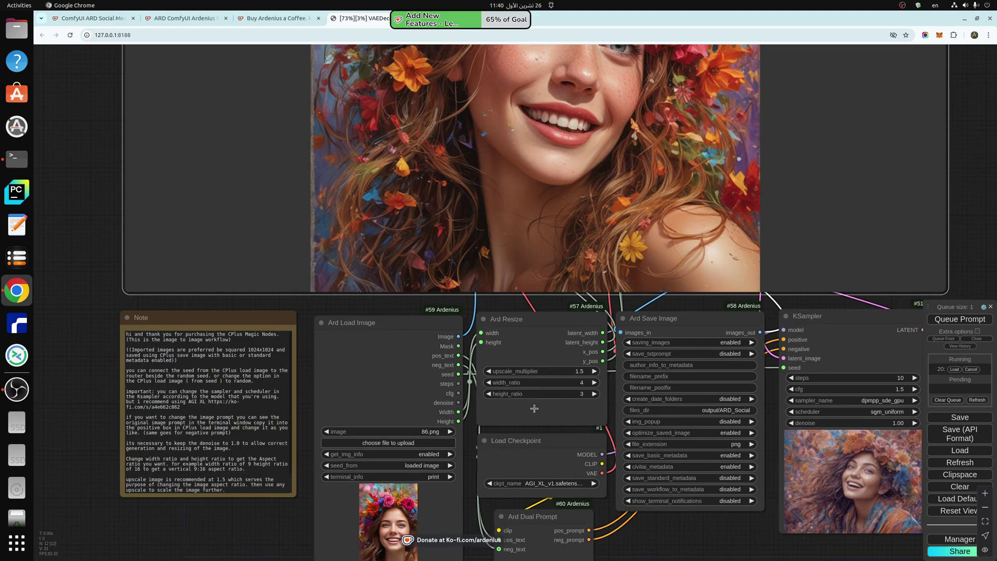
pyautogui.moveTo(887, 375); pyautogui.dragTo(871, 390)
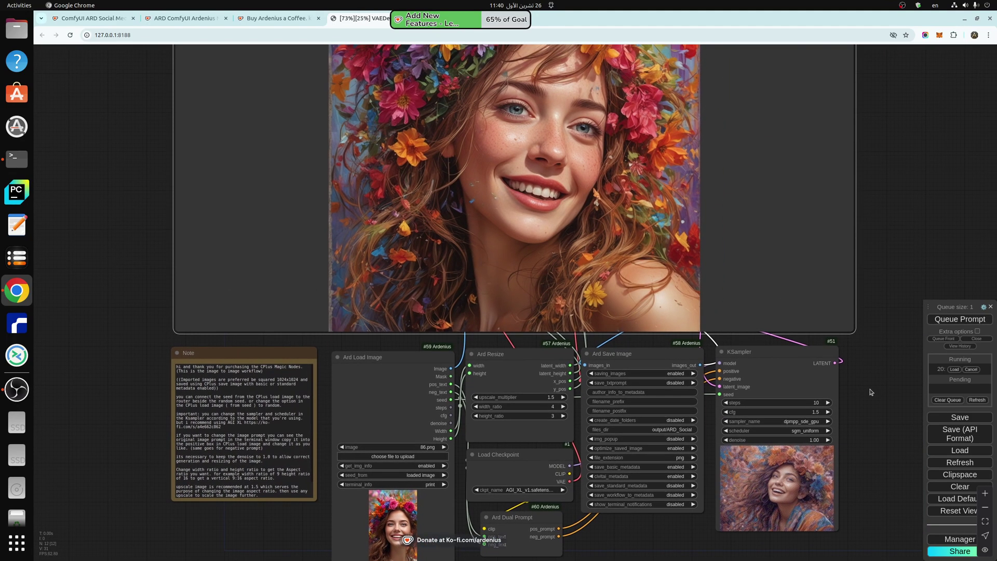
pyautogui.scroll(-1, 870, 390)
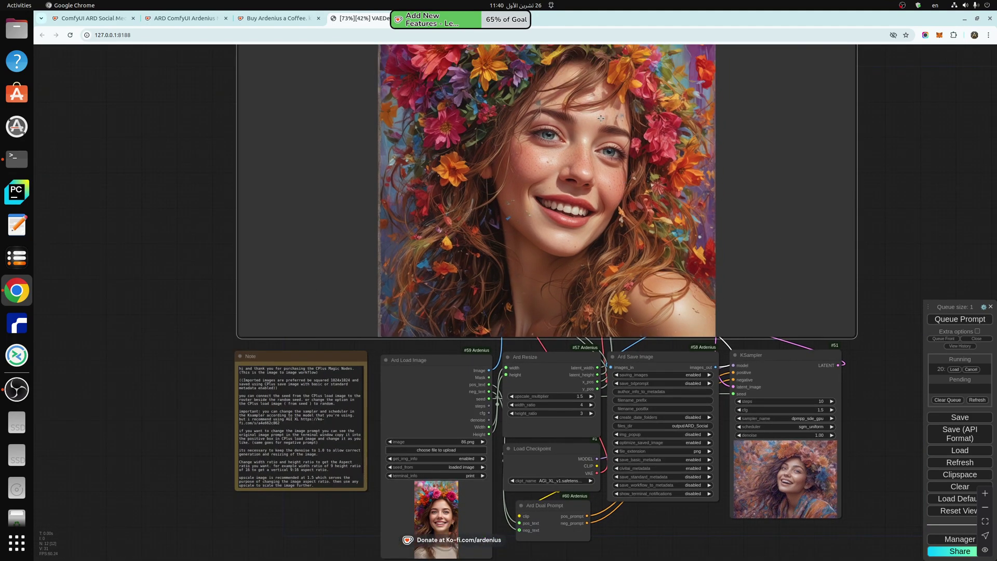
pyautogui.moveTo(889, 285); pyautogui.dragTo(868, 286)
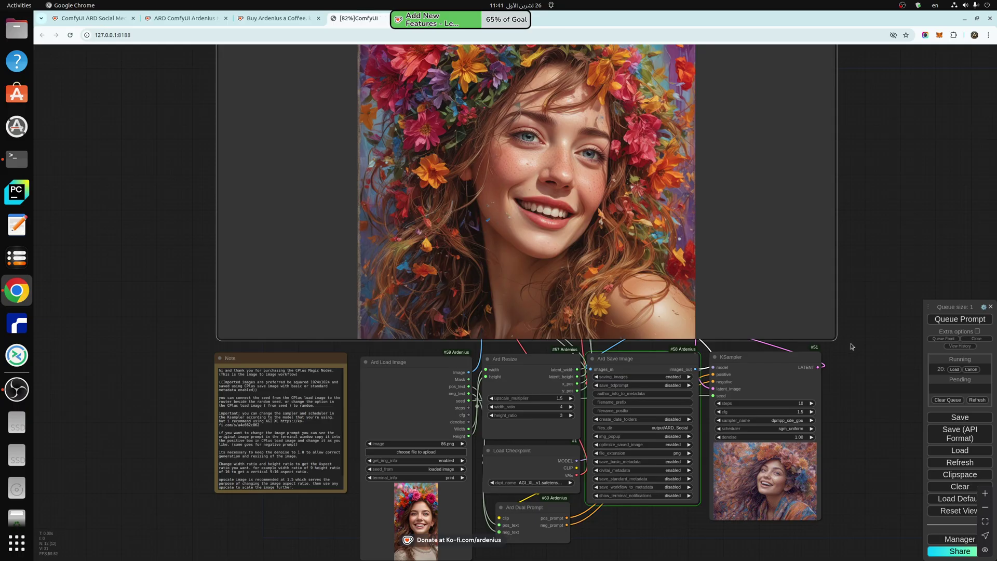
pyautogui.scroll(-1, 853, 346)
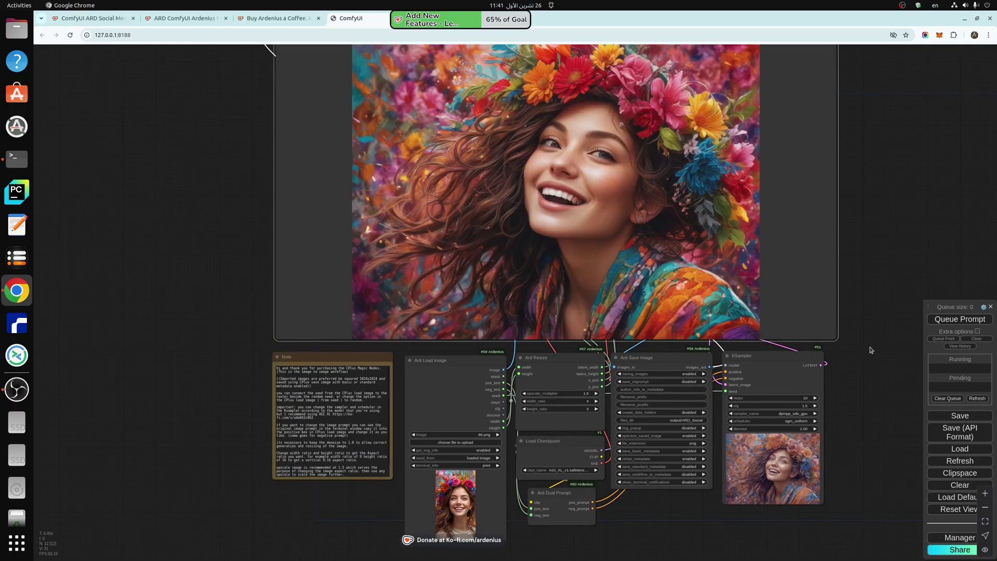
pyautogui.moveTo(871, 349); pyautogui.dragTo(866, 375)
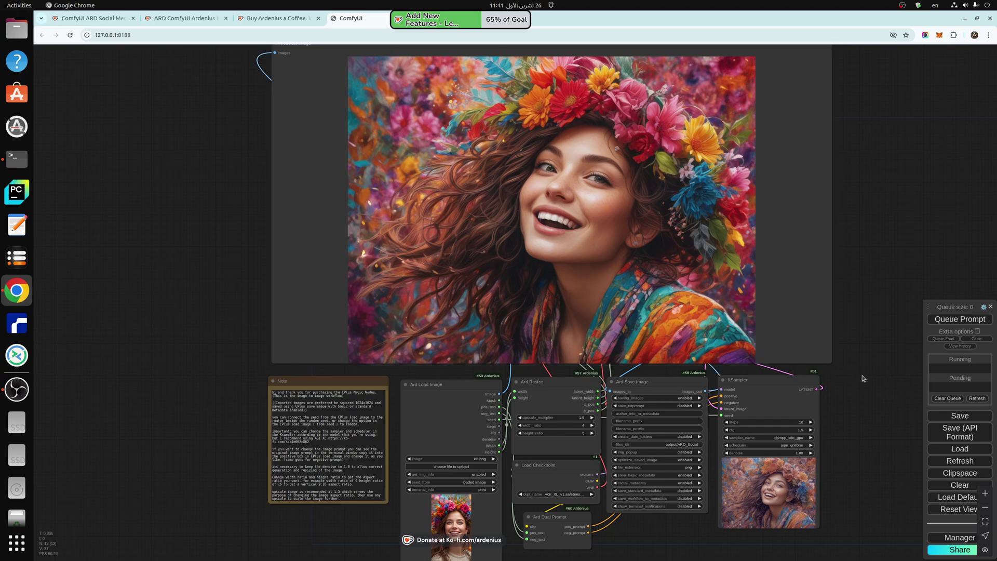
pyautogui.moveTo(862, 378); pyautogui.dragTo(790, 366)
pyautogui.scroll(-1, 823, 384)
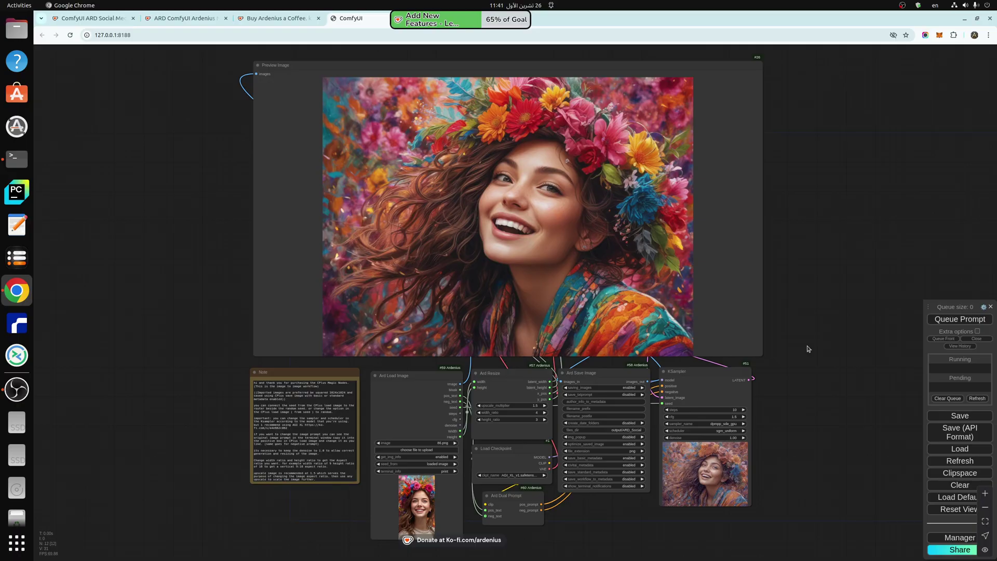
pyautogui.click(276, 19)
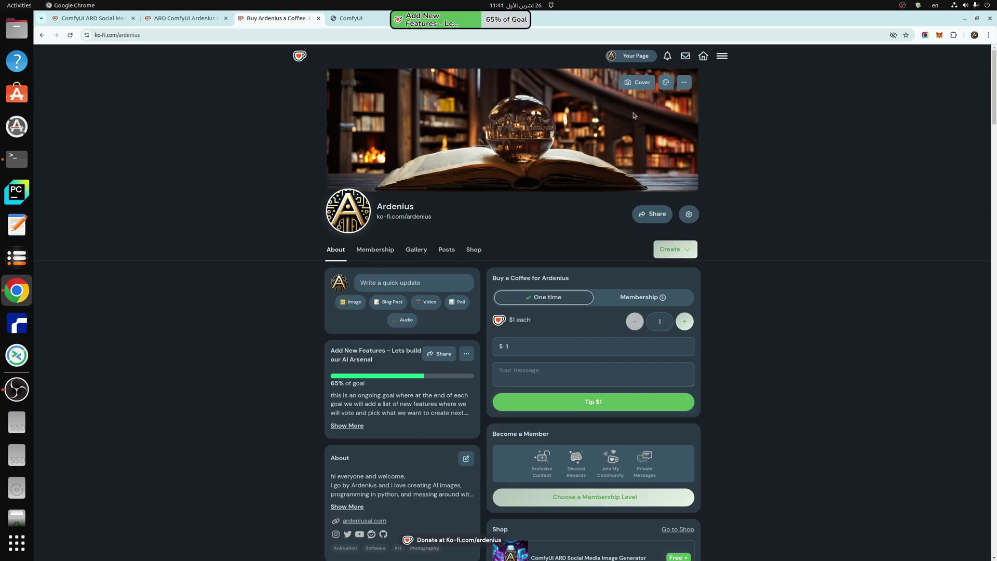
pyautogui.click(329, 19)
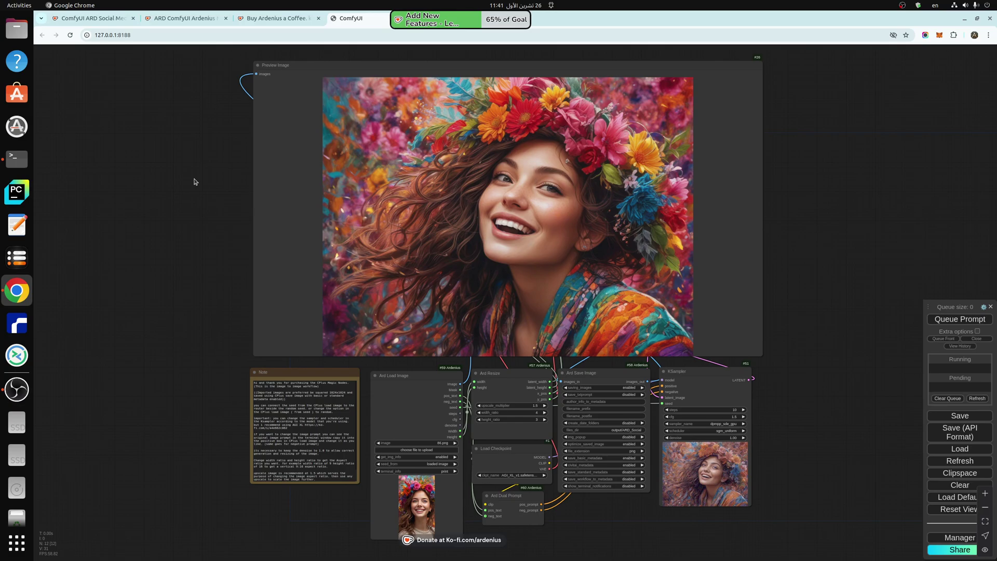